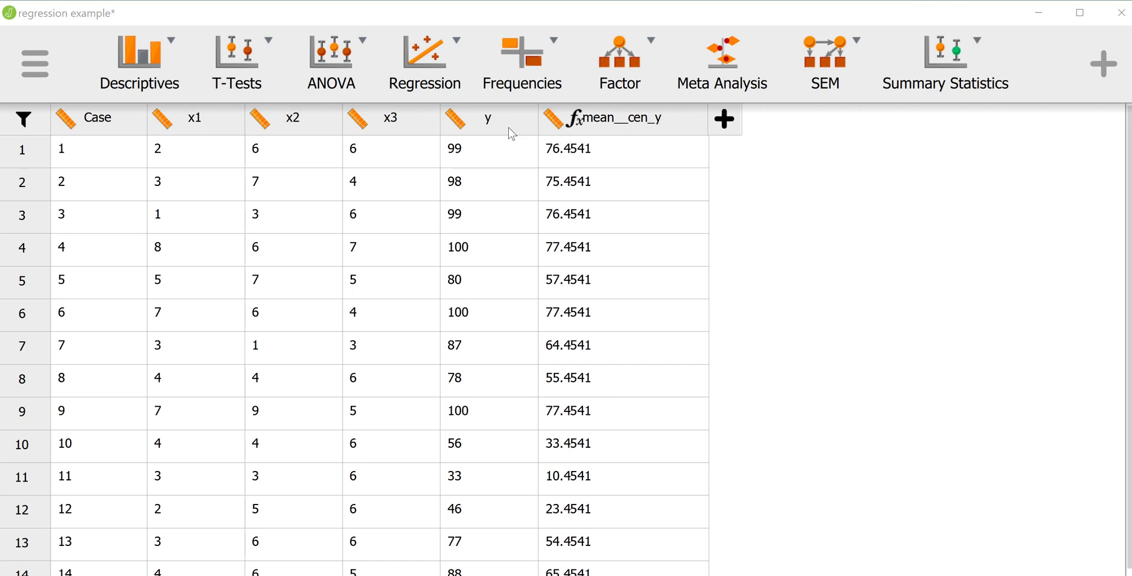
Create a Linear Regression with y as the dependent variable and x1, x2, x3 as covariates.
left_click(447, 74)
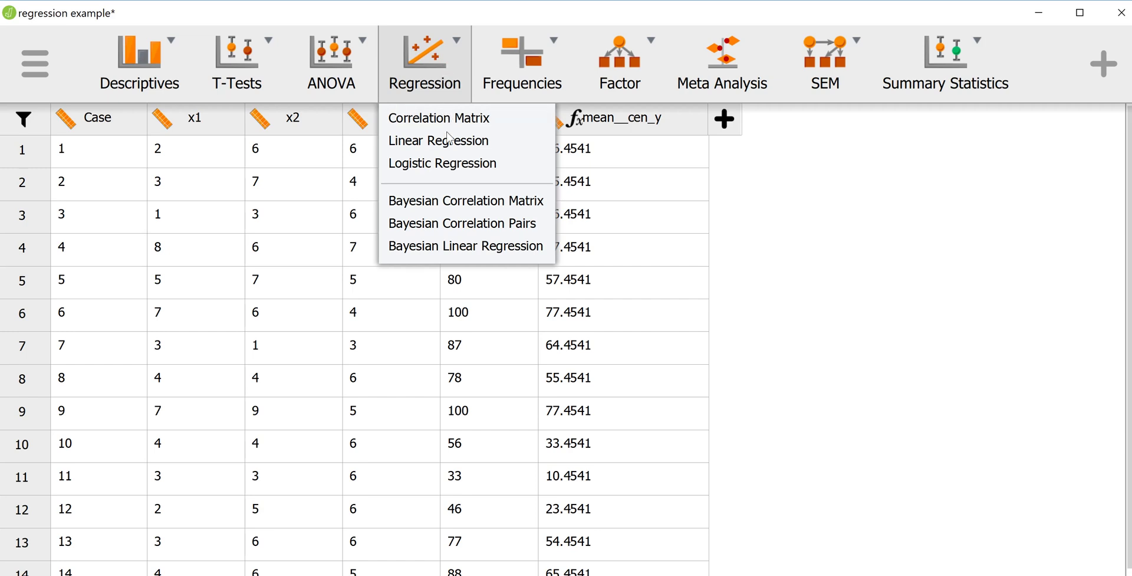
left_click(452, 146)
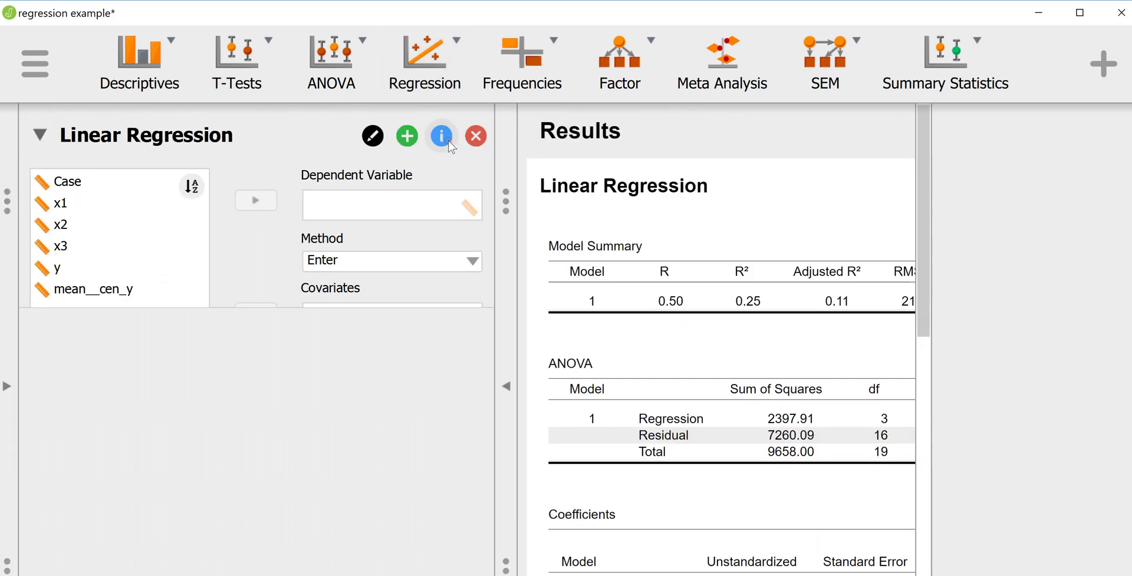
left_click(122, 271)
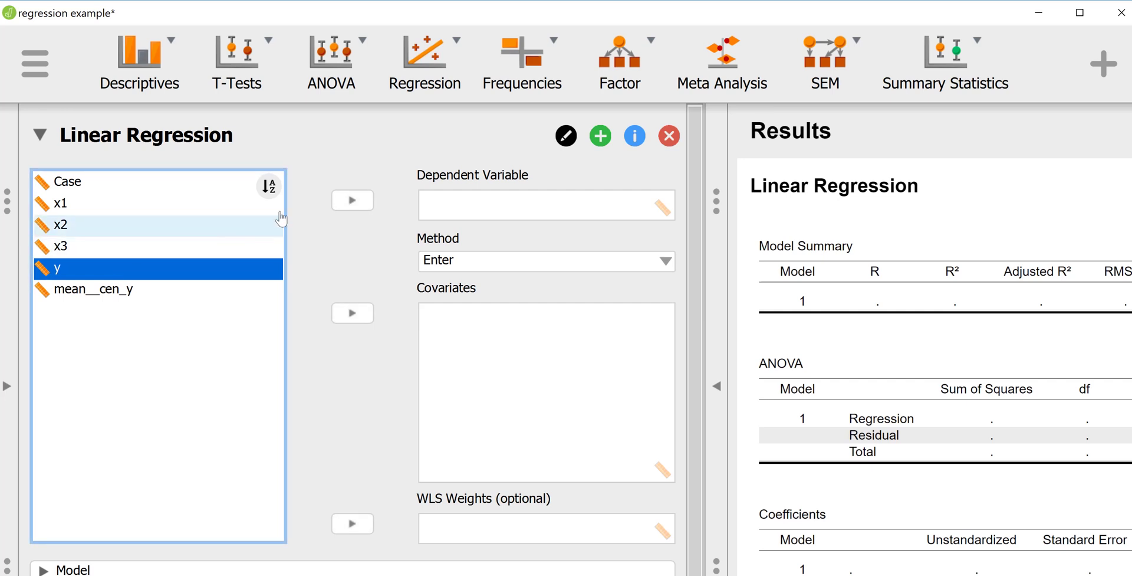
left_click(361, 207)
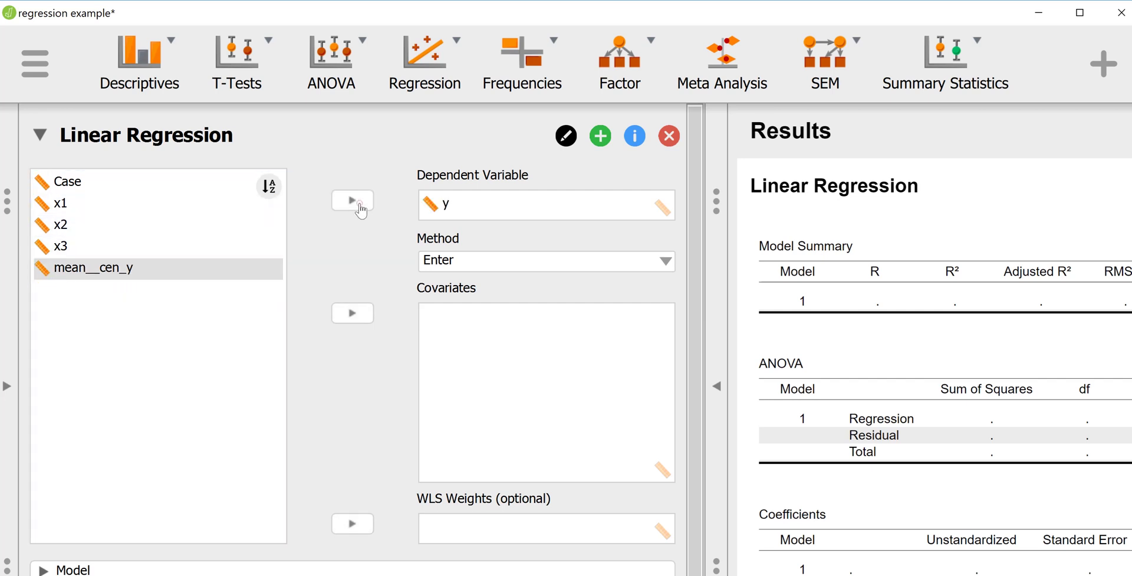
left_click(156, 214)
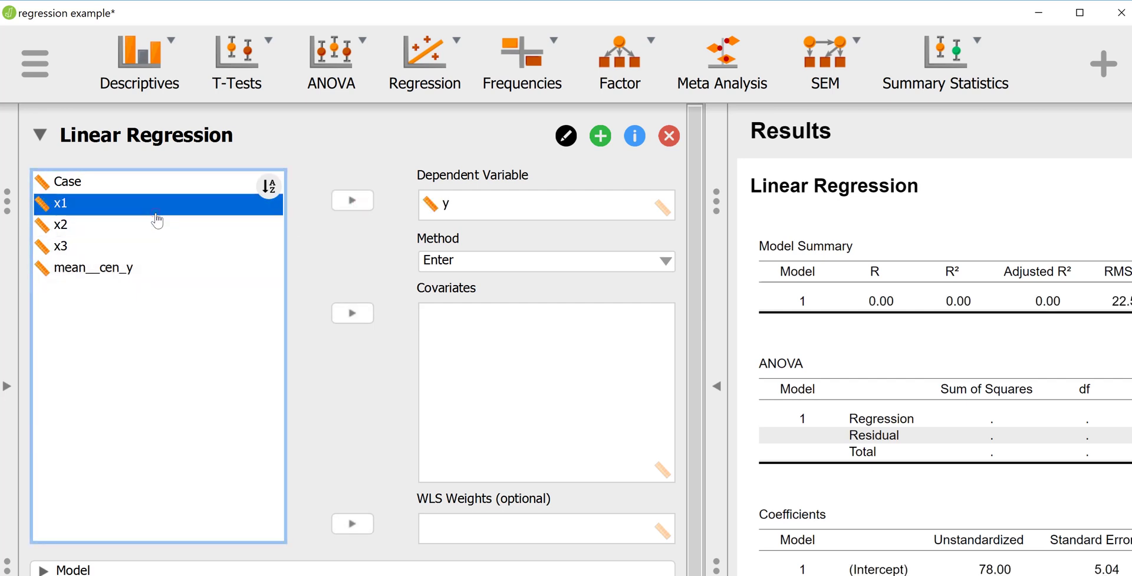
left_click(153, 247, "shift")
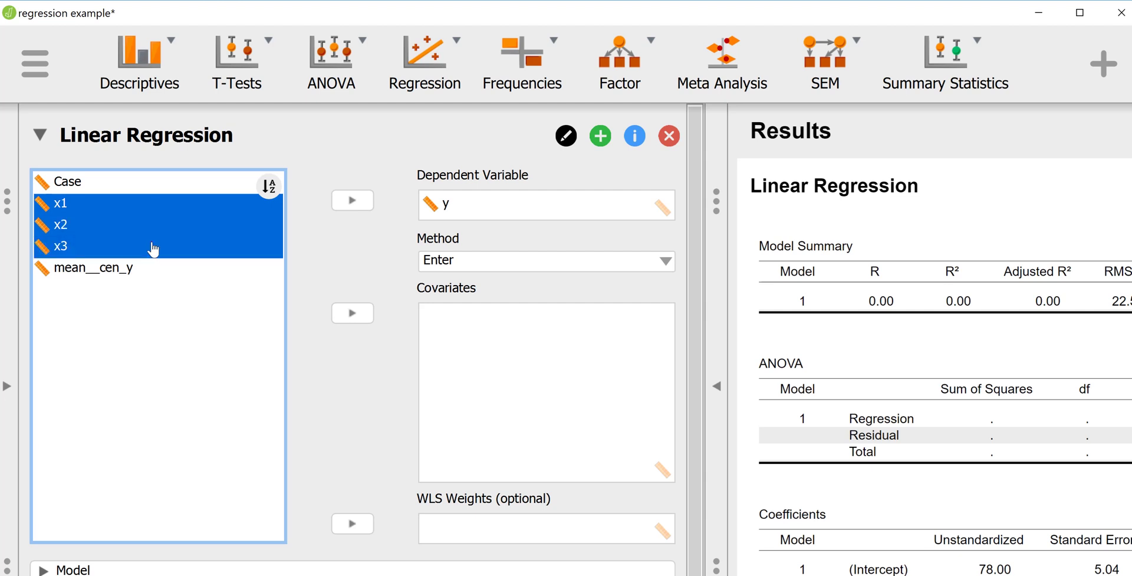
left_click(353, 314)
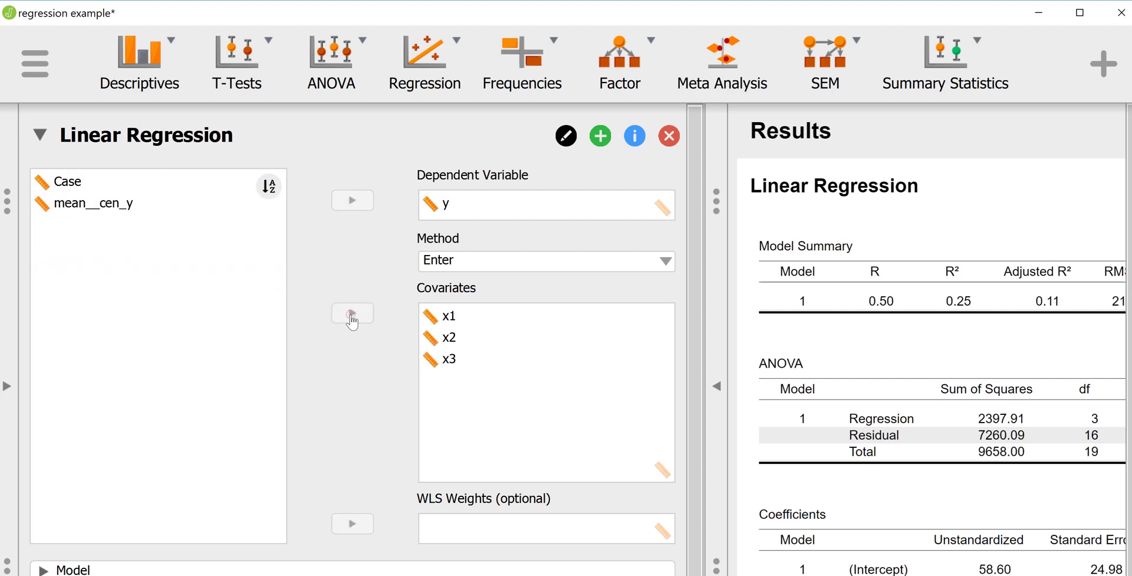
scroll(324, 363, "down", 1)
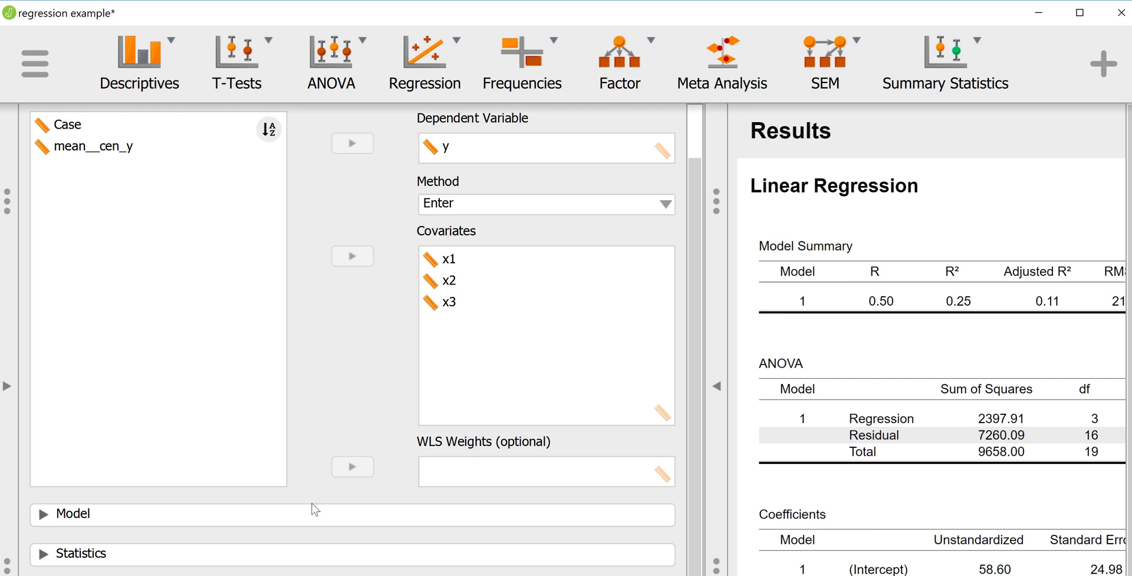
Turn on 95% confidence intervals, descriptives, part and partial correlations, and collinearity diagnostics.
left_click(195, 557)
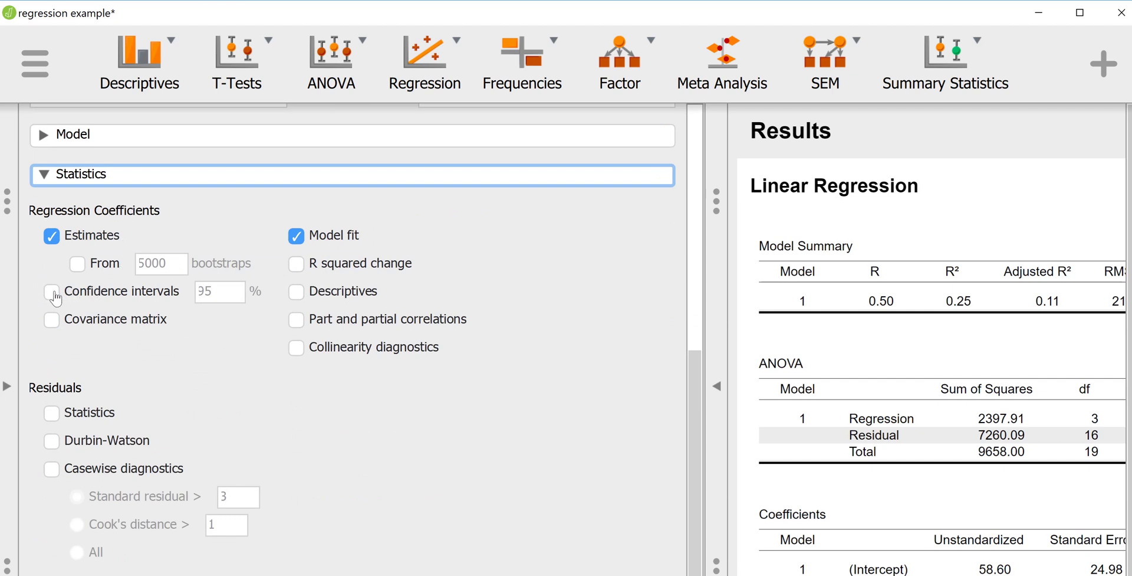
left_click(52, 292)
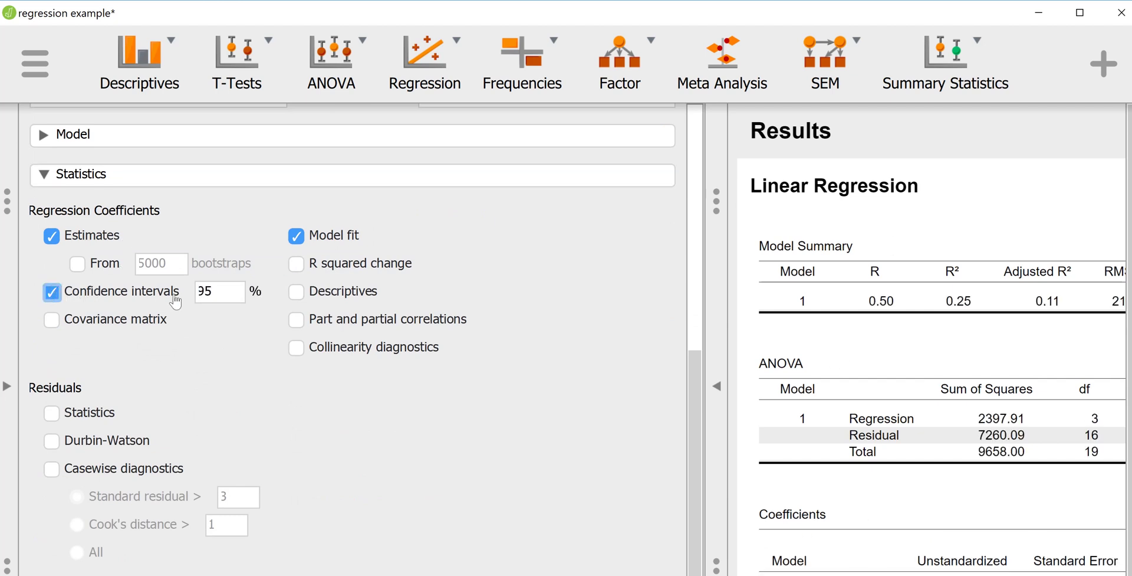
left_click(296, 291)
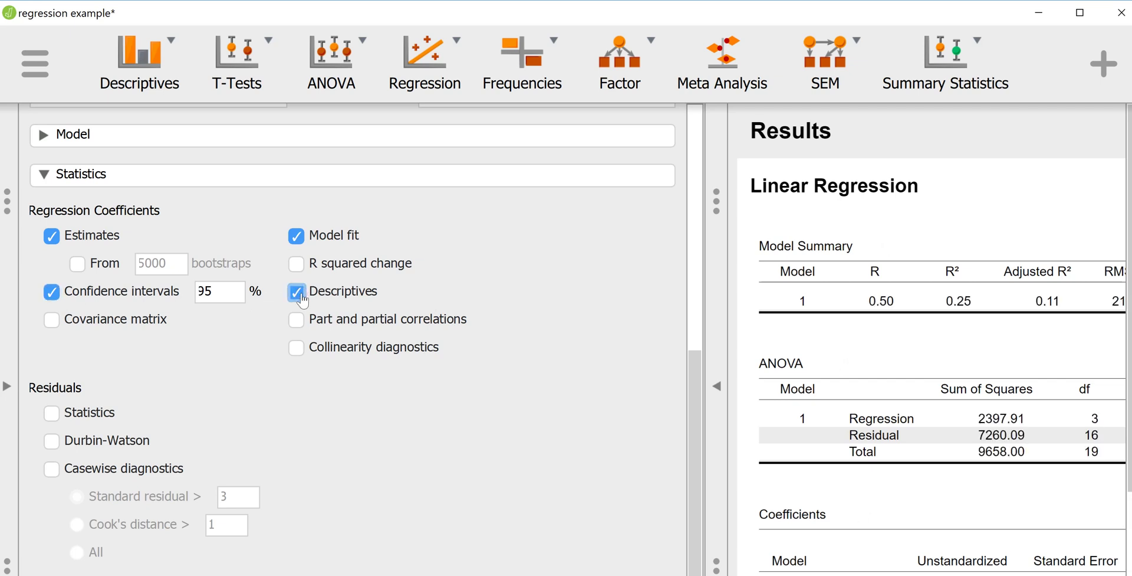
left_click(300, 328)
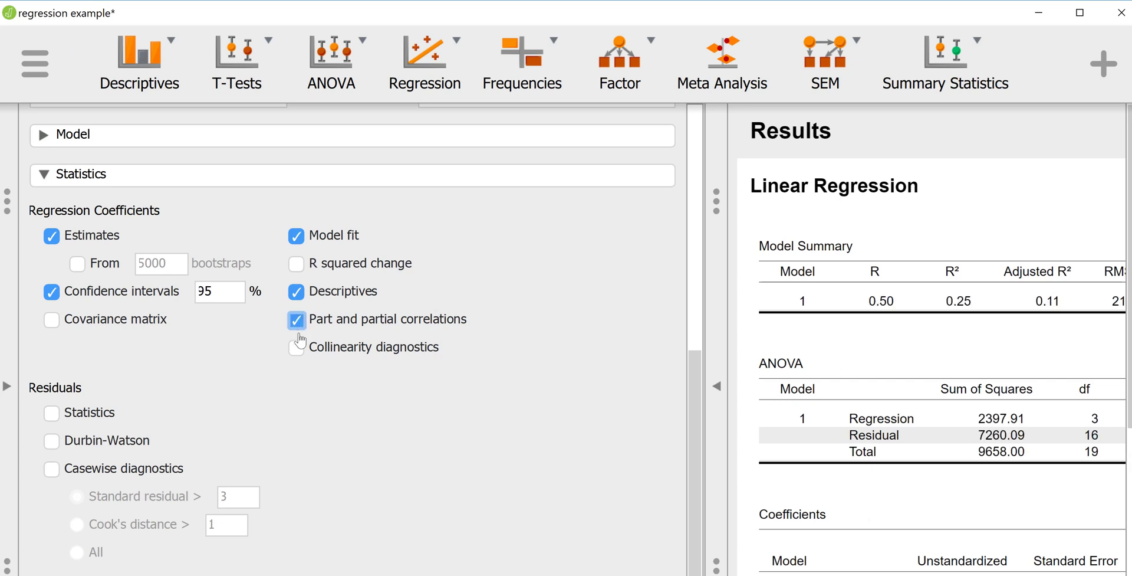
left_click(301, 353)
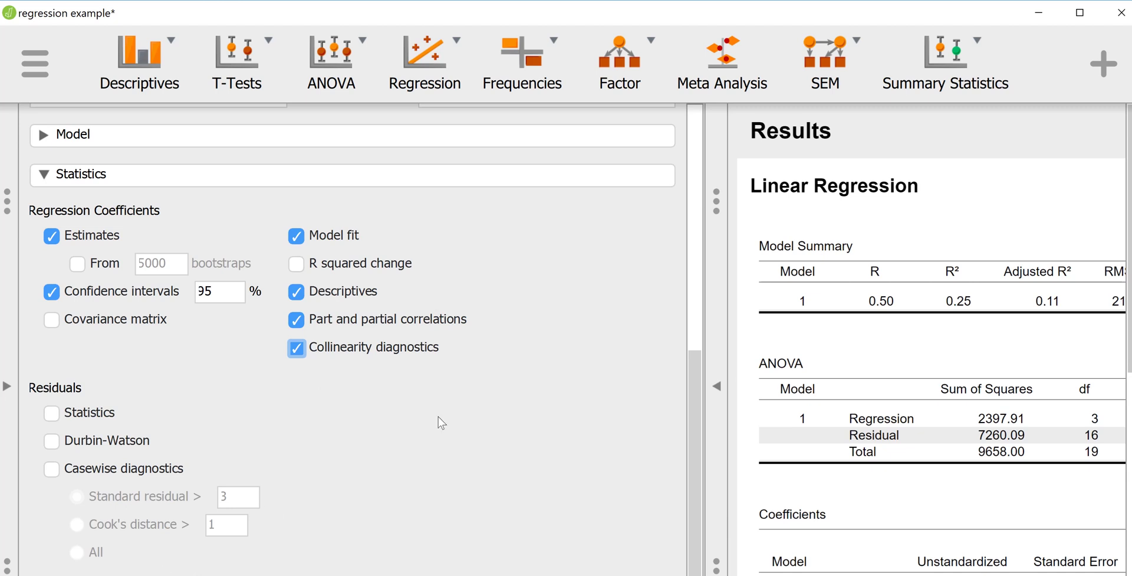
scroll(440, 416, "up", 6)
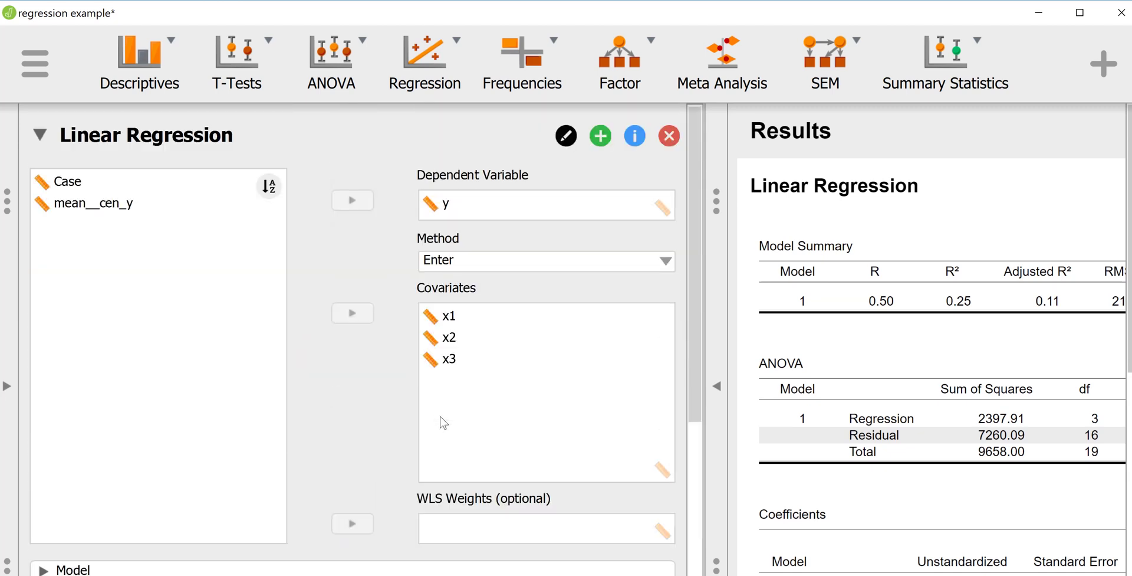
Collapse the options panel so the regression results fill the window.
left_click(719, 390)
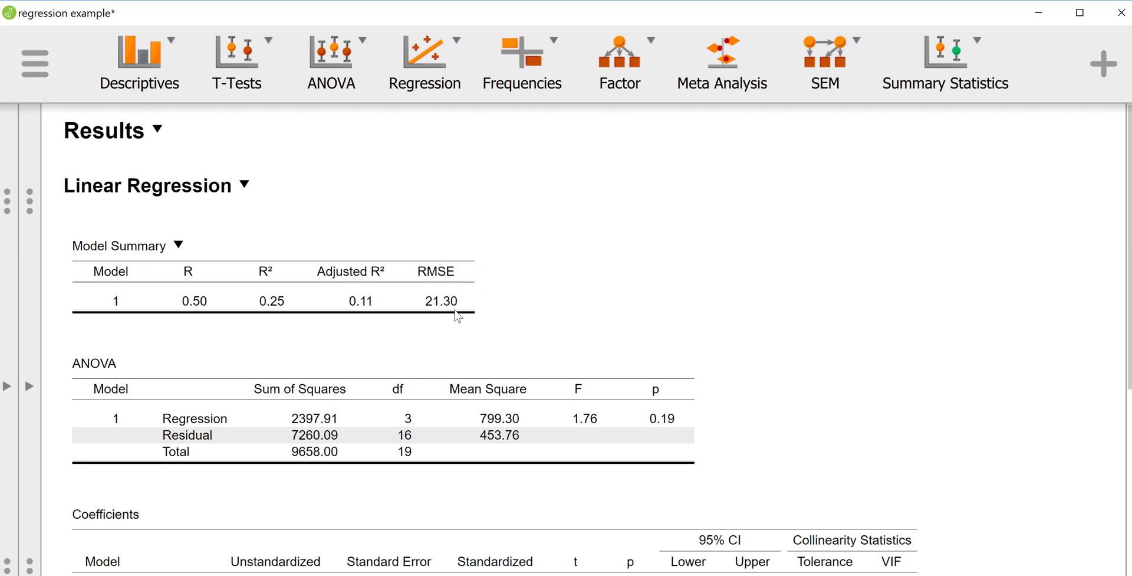
scroll(476, 310, "down", 1)
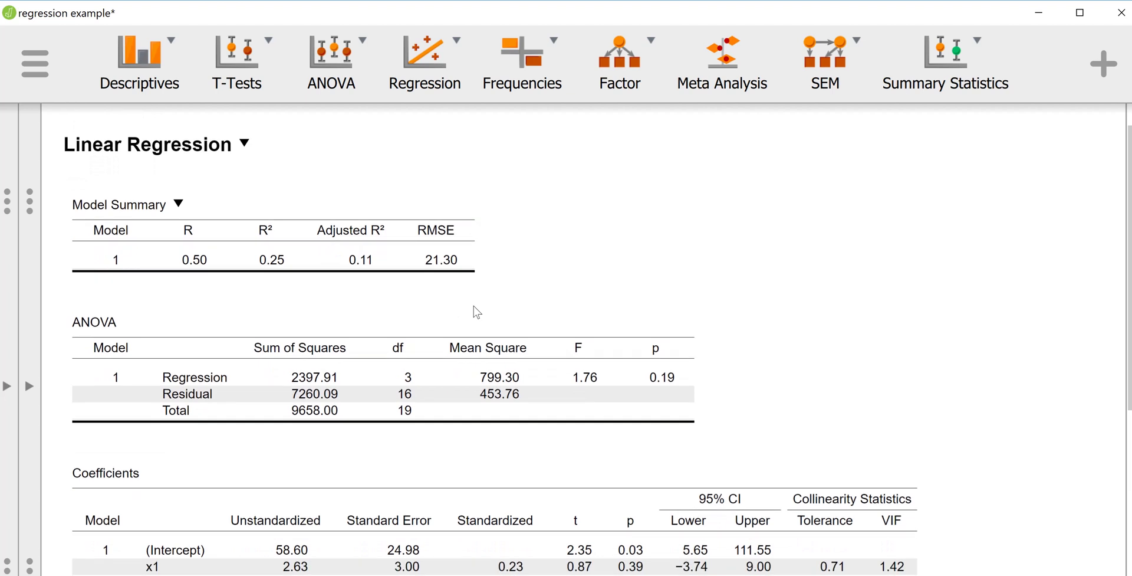
scroll(475, 311, "down", 1)
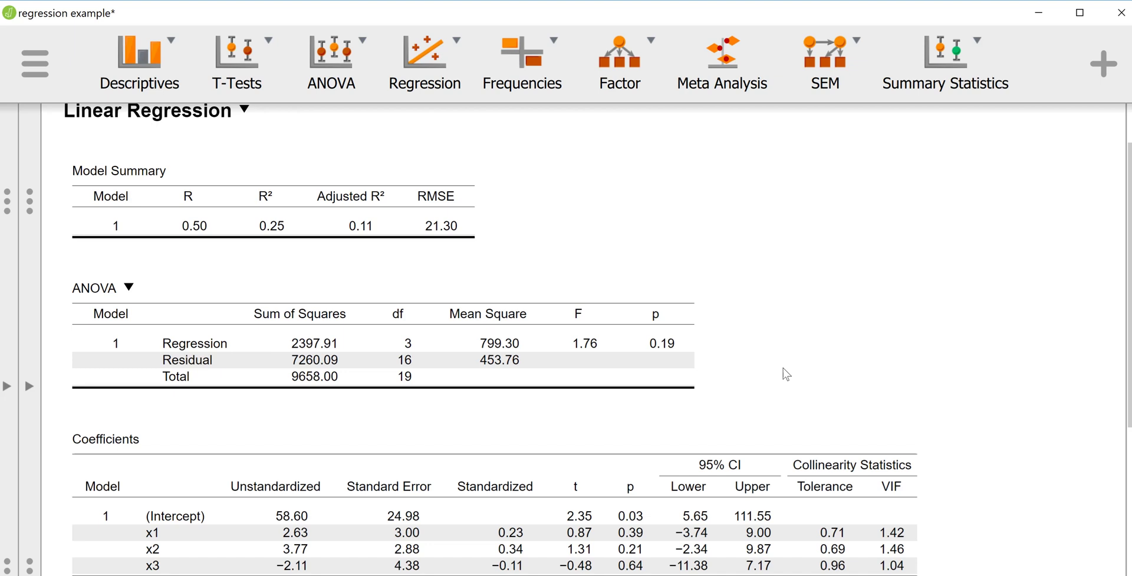
scroll(784, 368, "down", 1)
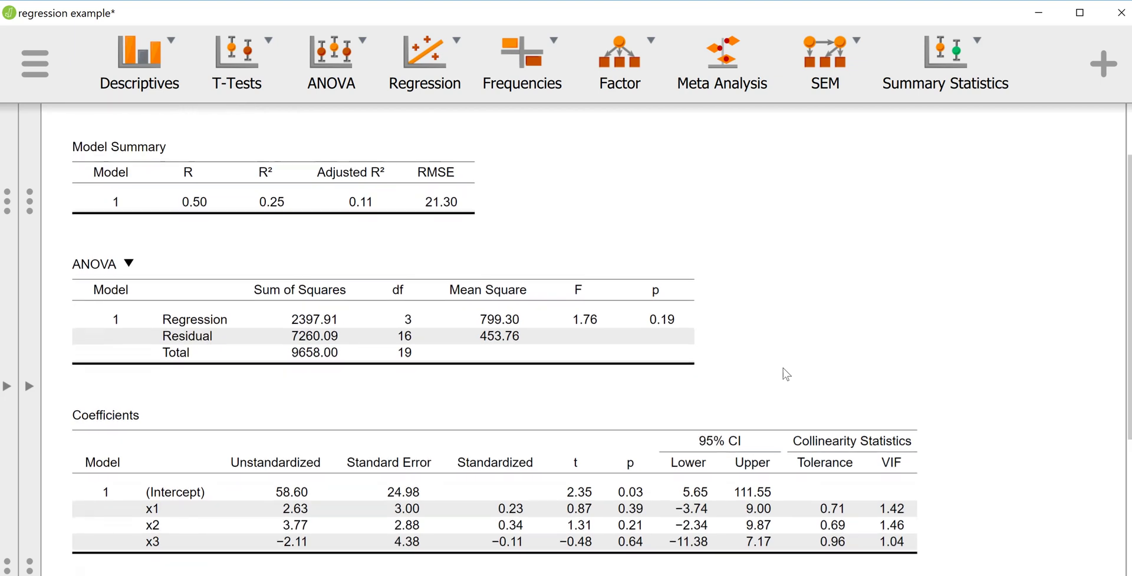
scroll(786, 374, "down", 2)
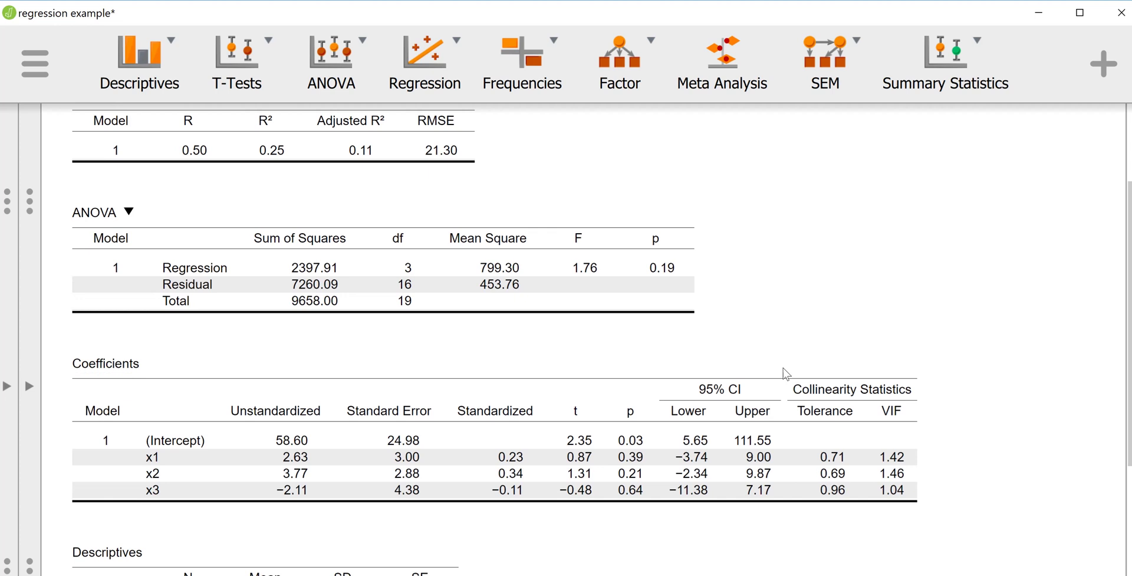
scroll(865, 226, "down", 4)
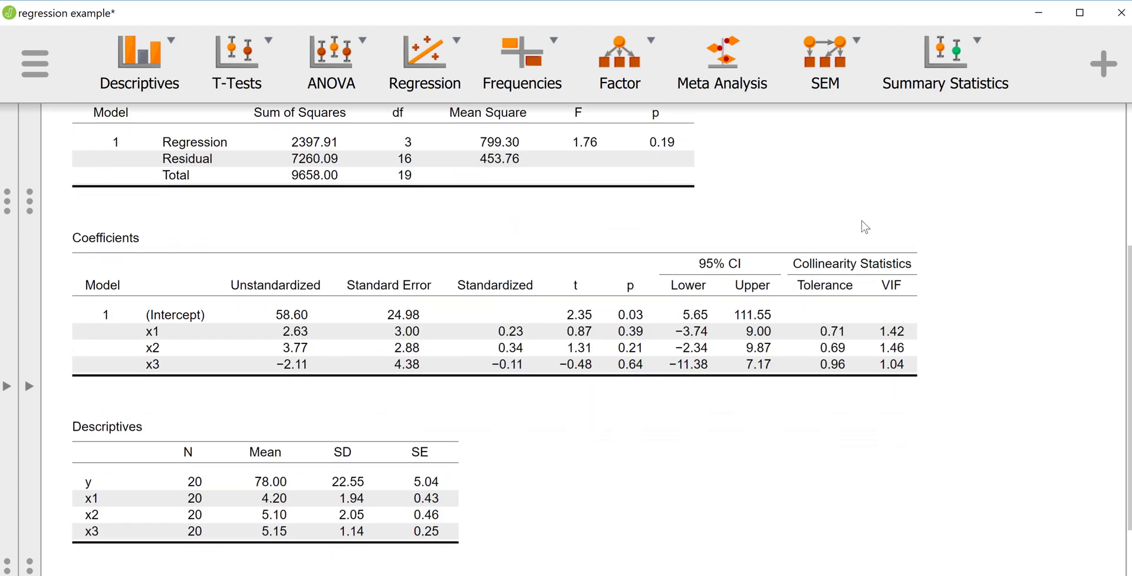
scroll(865, 225, "up", 2)
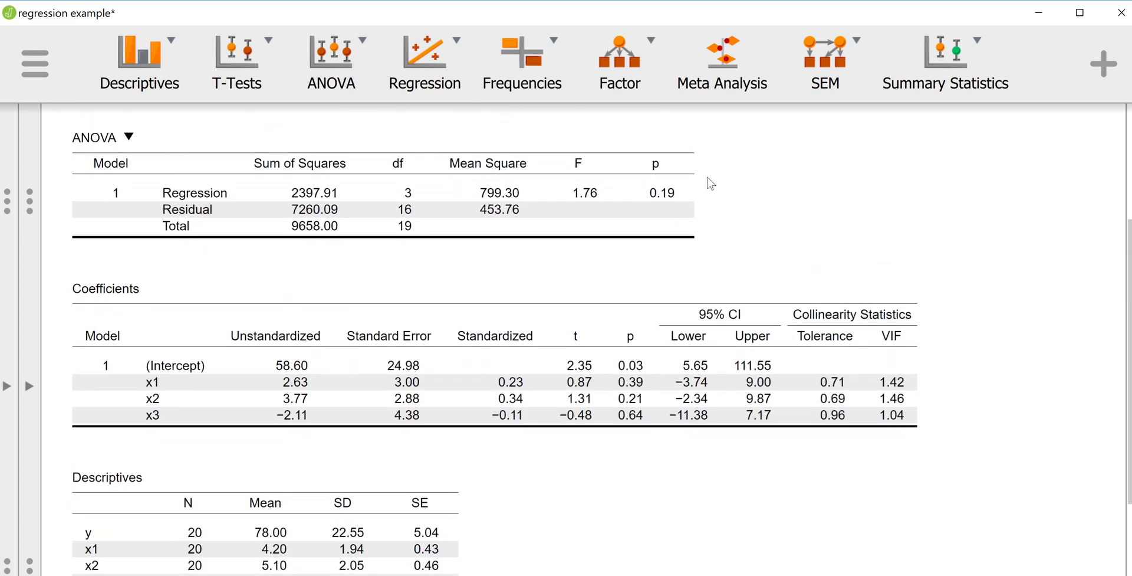
scroll(773, 190, "down", 2)
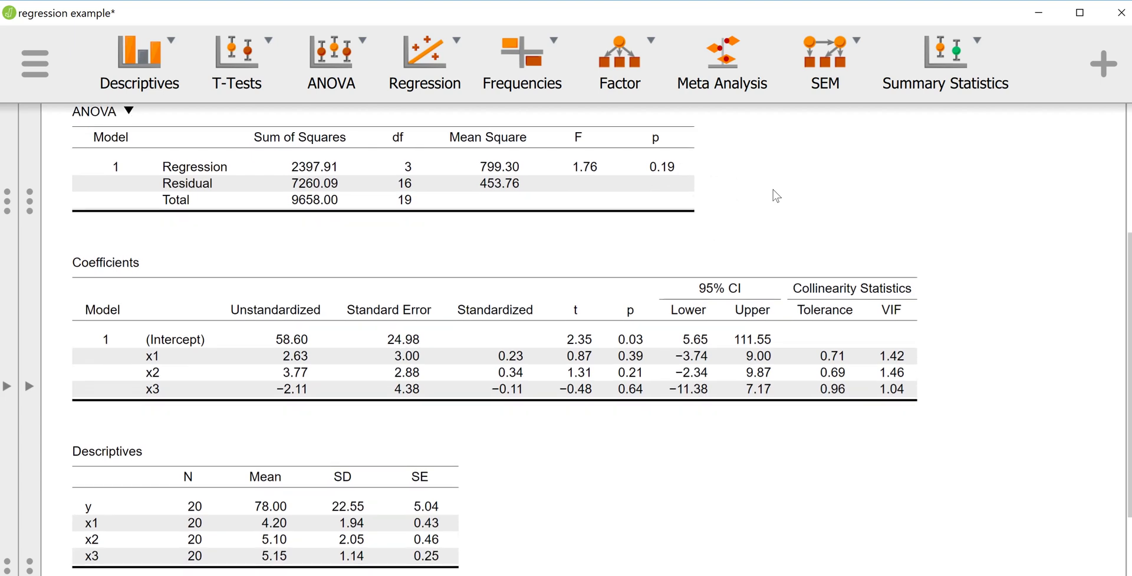
scroll(773, 189, "down", 3)
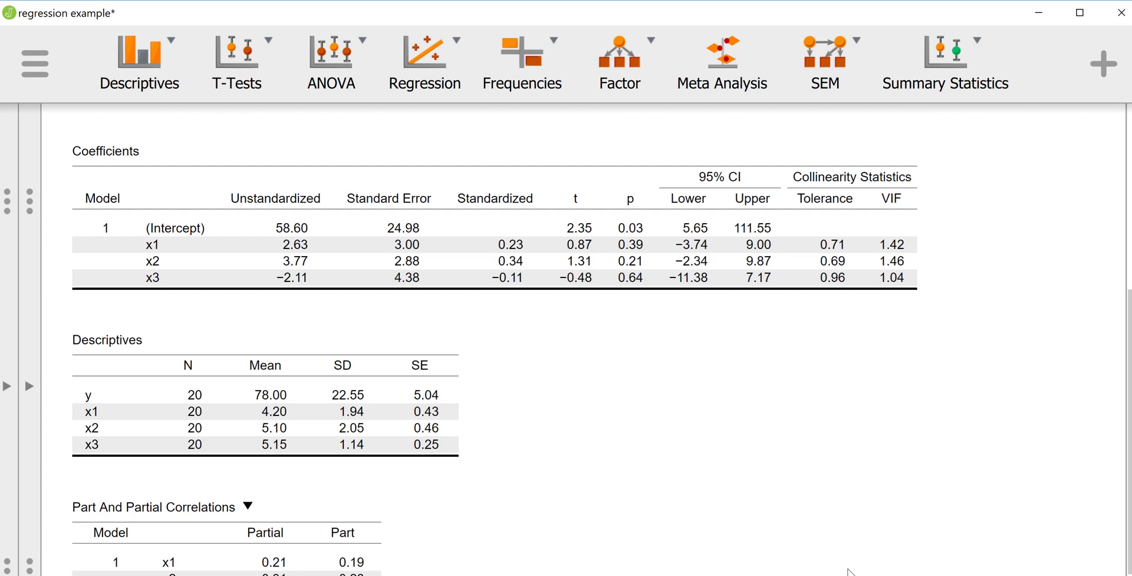
mouse_move(826, 558)
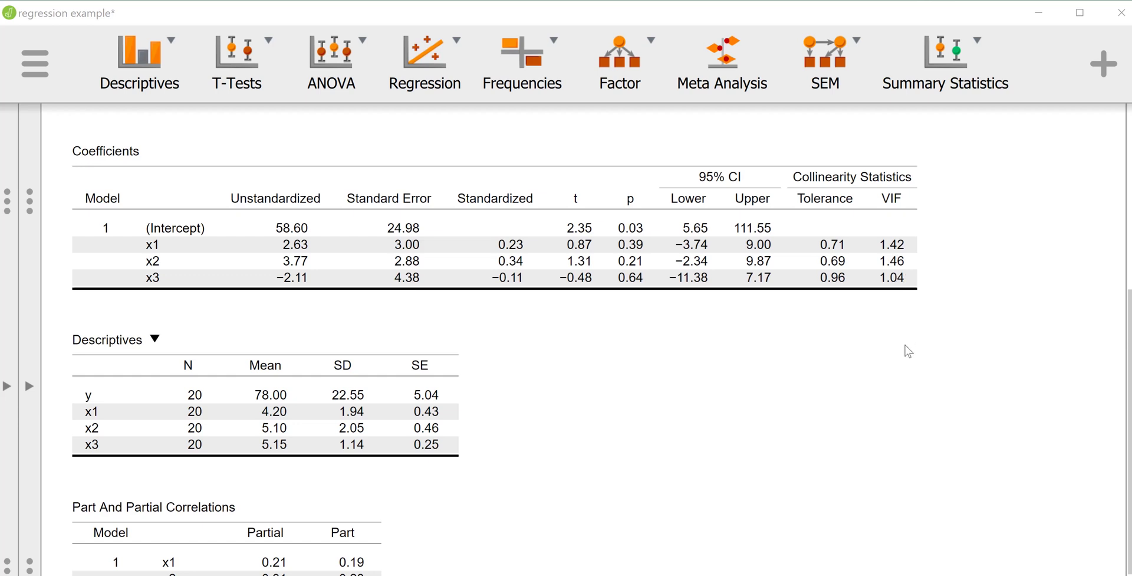
Scroll the results past the Part And Partial Correlations table to Collinearity Diagnostics.
scroll(908, 351, "down", 2)
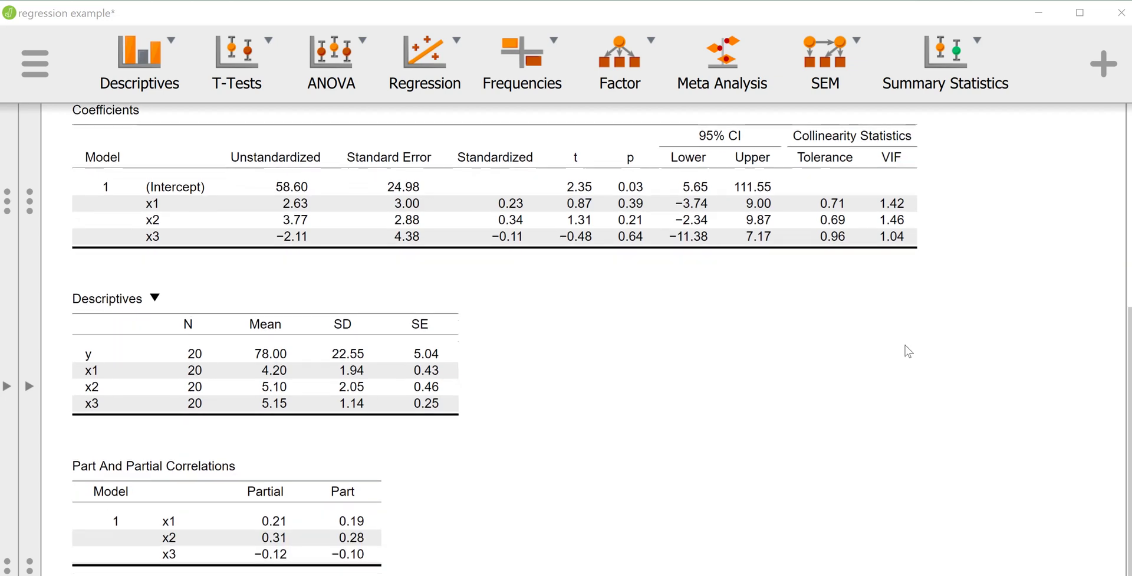
scroll(908, 351, "down", 4)
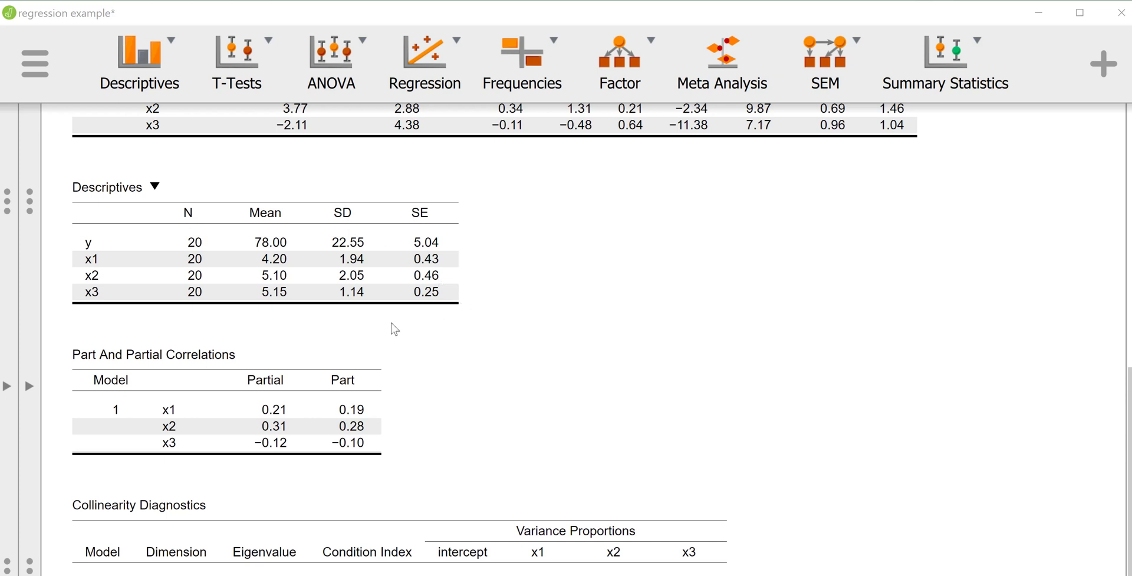
scroll(503, 326, "down", 1)
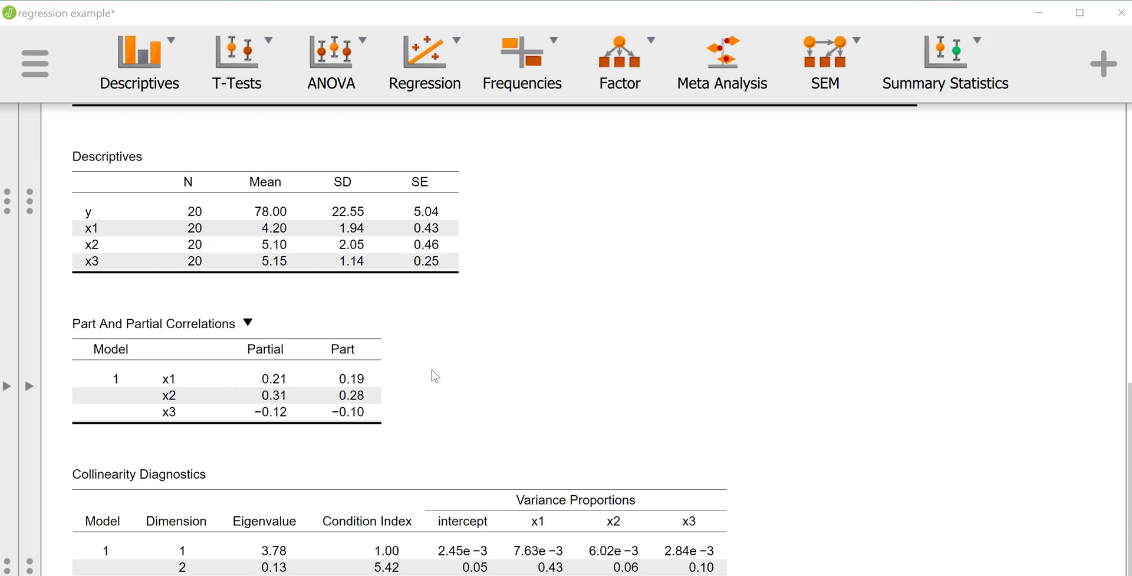
scroll(432, 370, "up", 3)
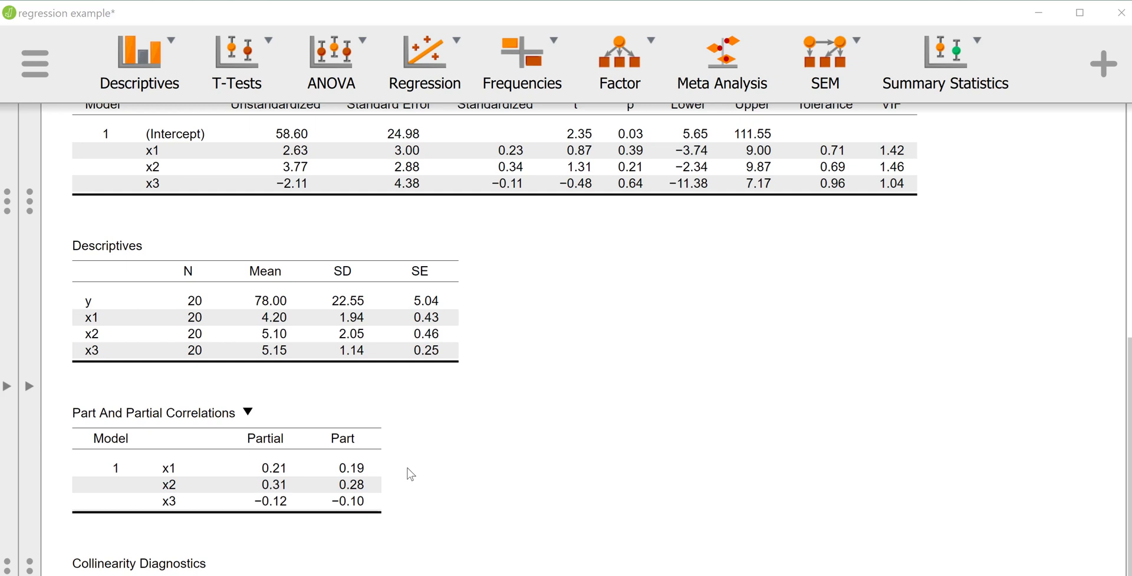
scroll(411, 474, "up", 1)
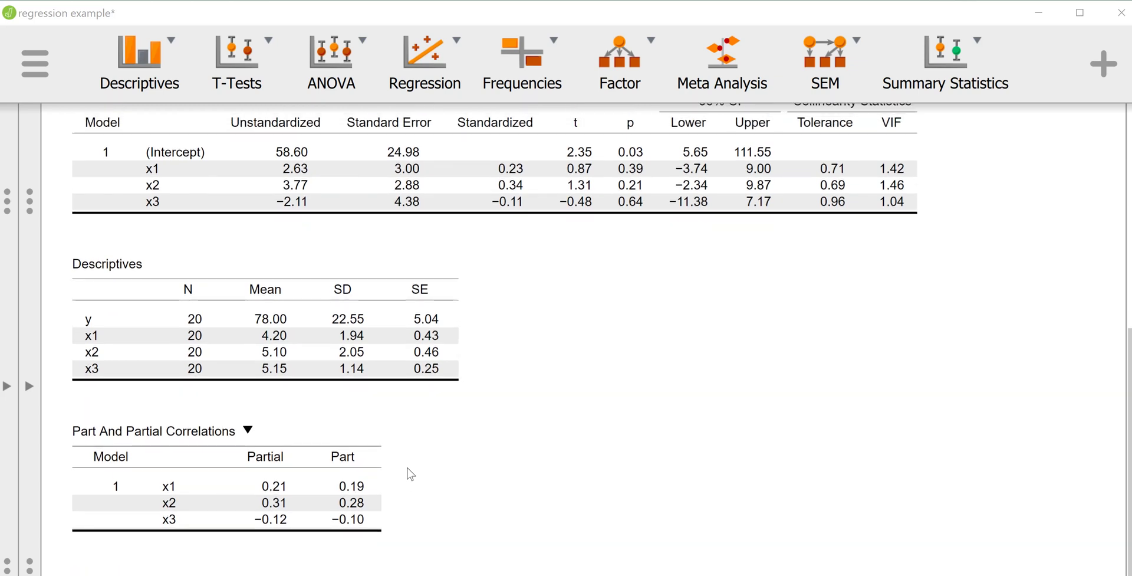
scroll(412, 474, "up", 1)
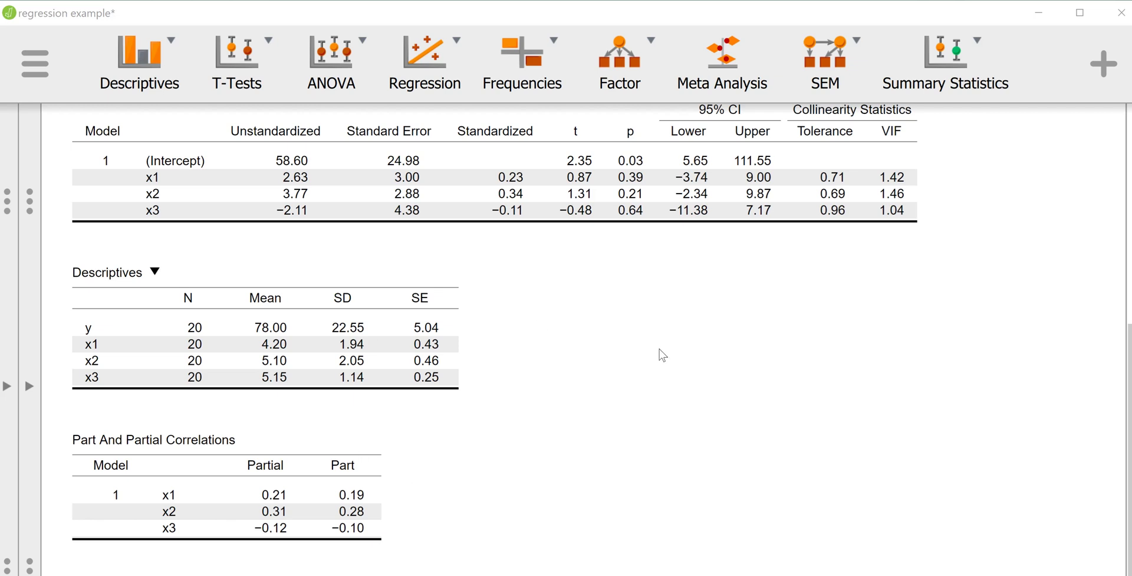
Scroll the results back up to the Results heading, Model Summary and ANOVA tables.
scroll(659, 348, "up", 2)
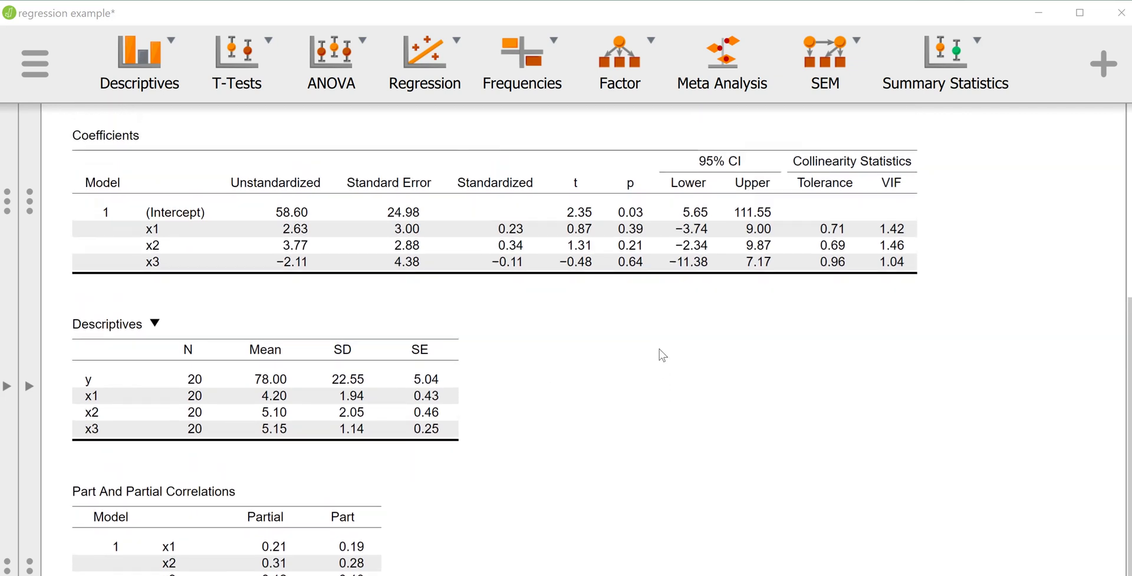
scroll(660, 348, "up", 4)
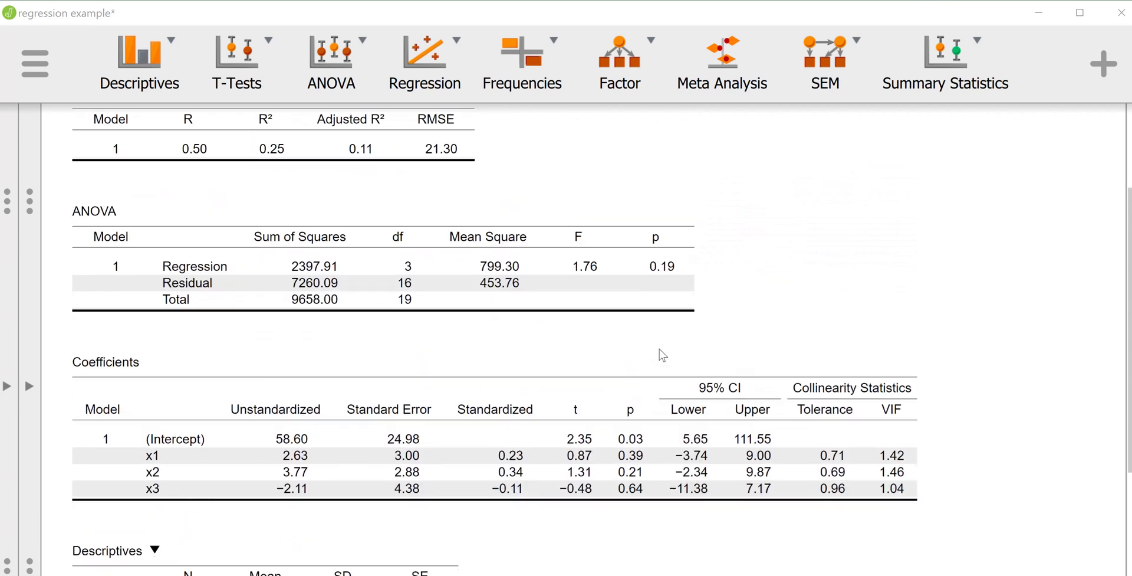
scroll(661, 354, "up", 2)
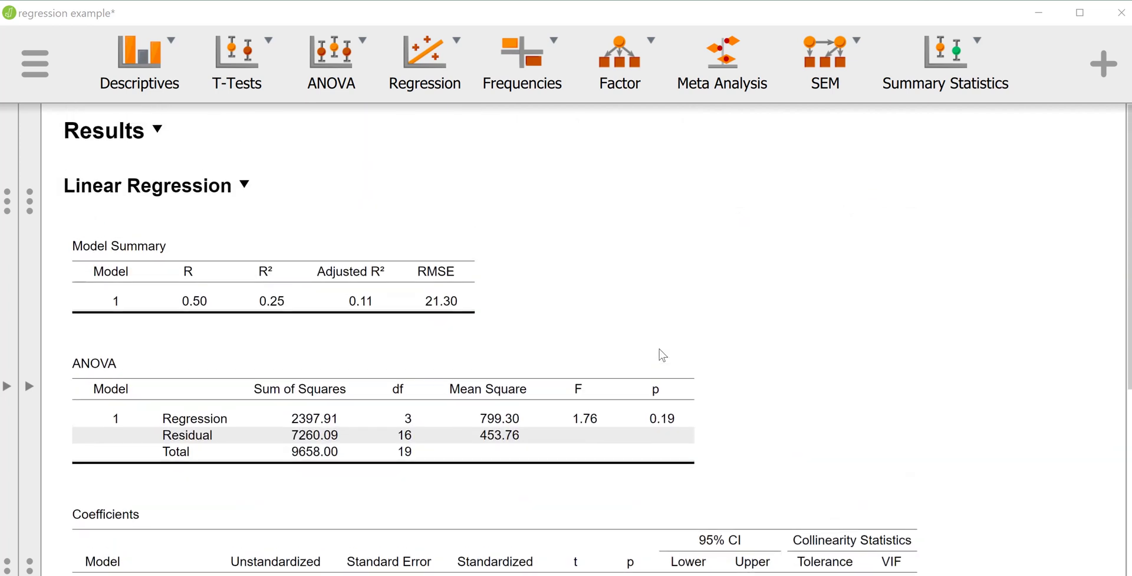